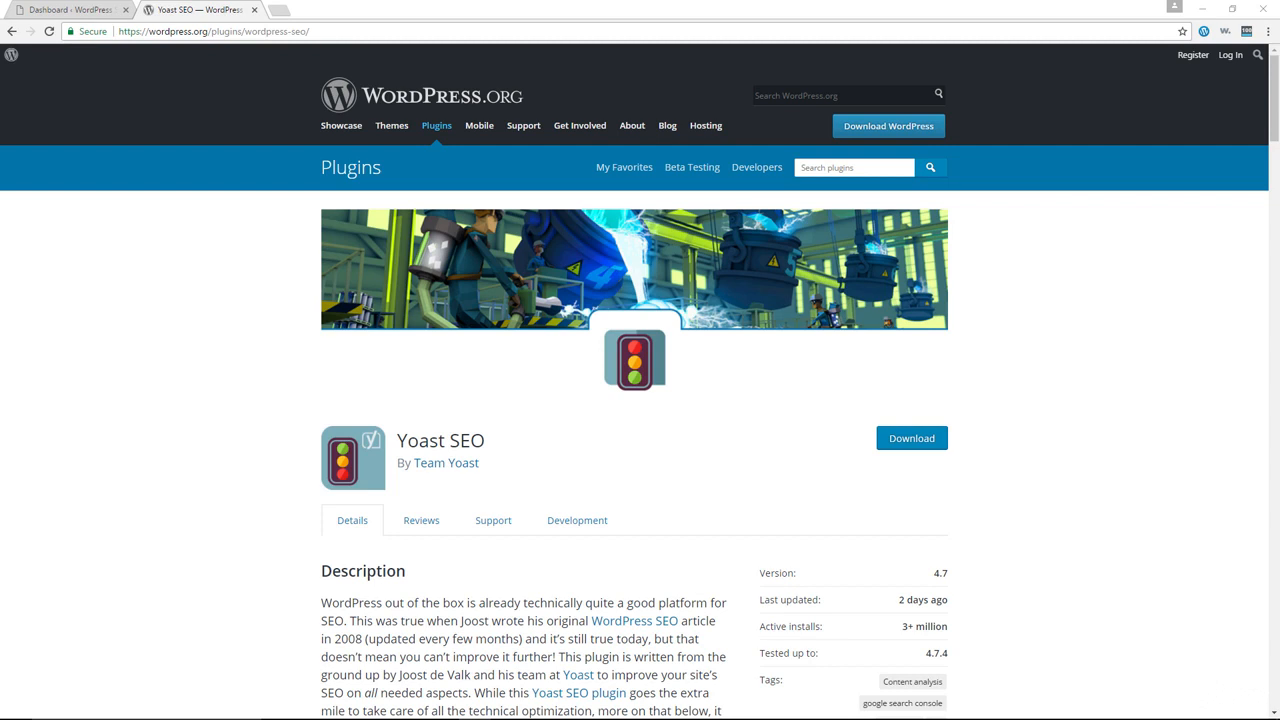
Browse the Yoast SEO plugin page, highlighting its 3+ million active installs figure.
scroll(1006, 434, "down", 2)
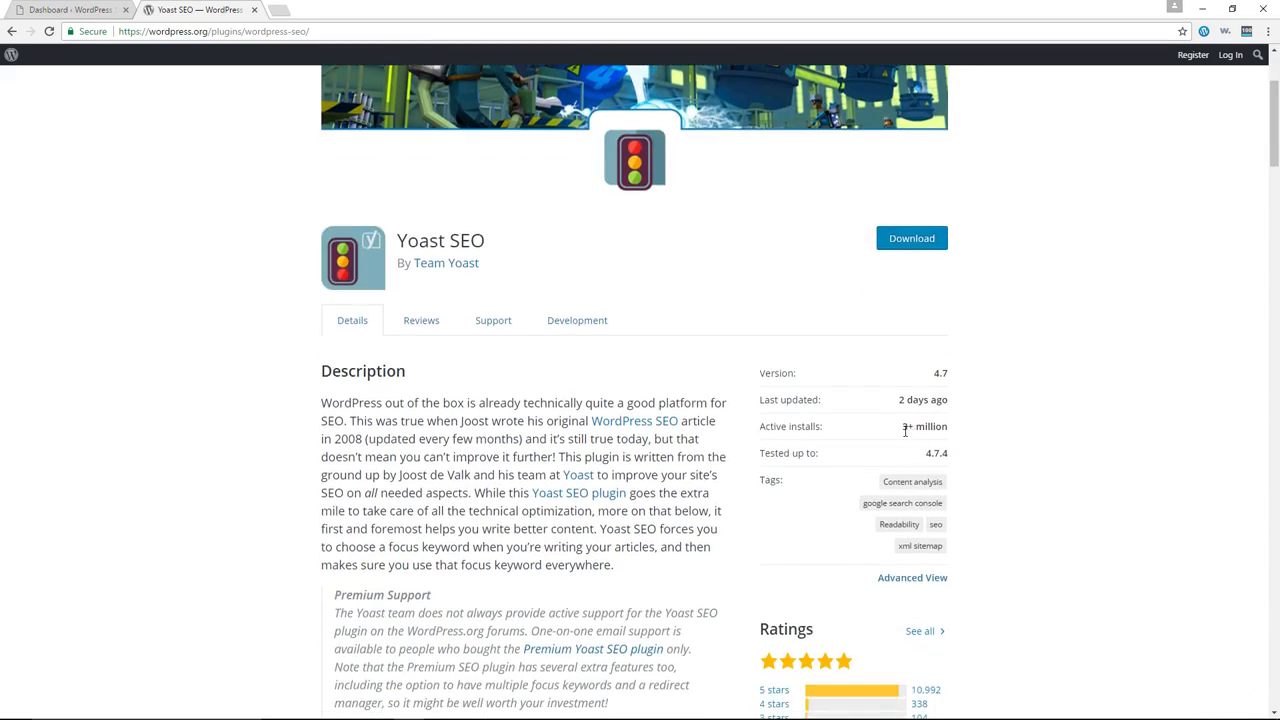
left_click_drag(902, 427, 948, 431)
scroll(1036, 434, "down", 2)
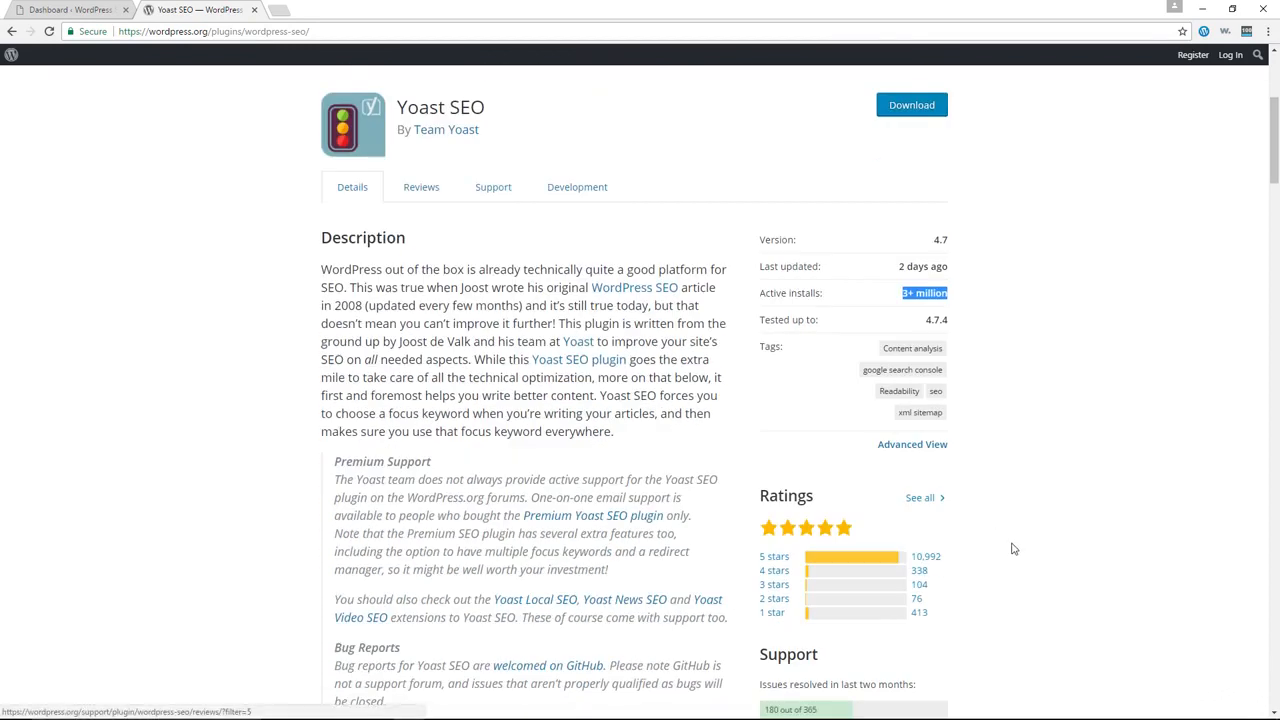
scroll(1012, 545, "up", 3)
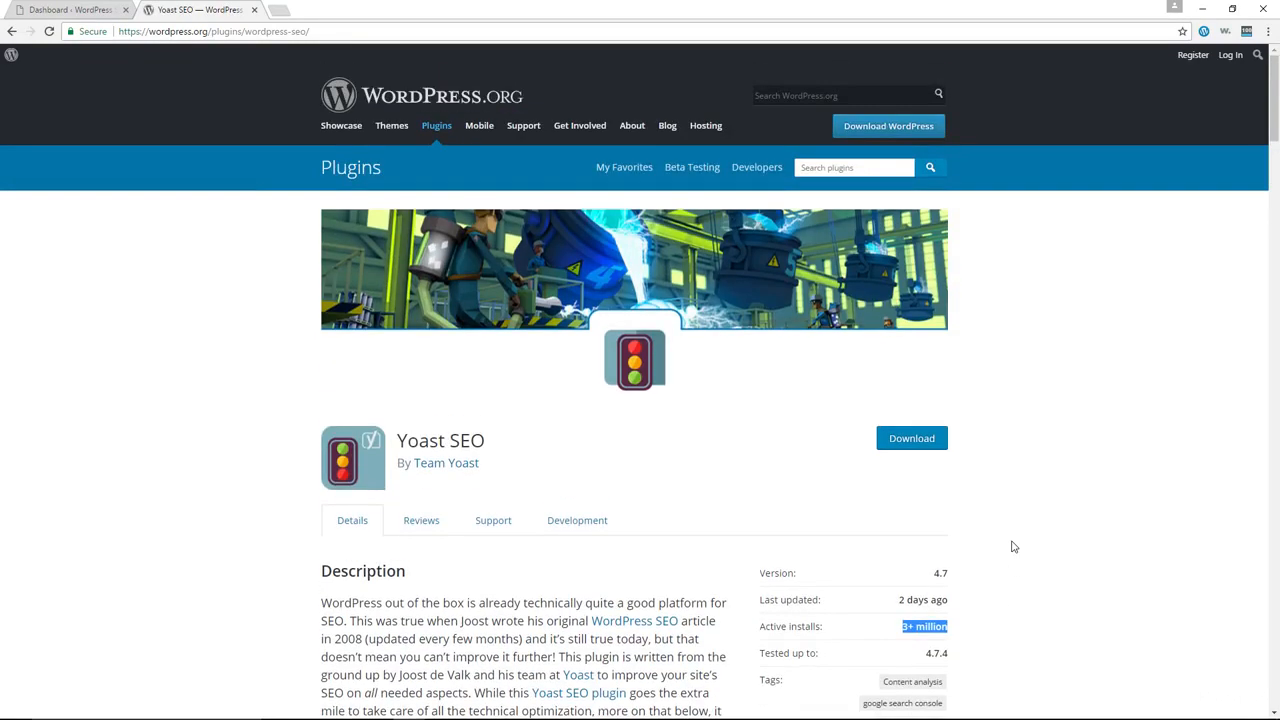
scroll(1010, 543, "down", 2)
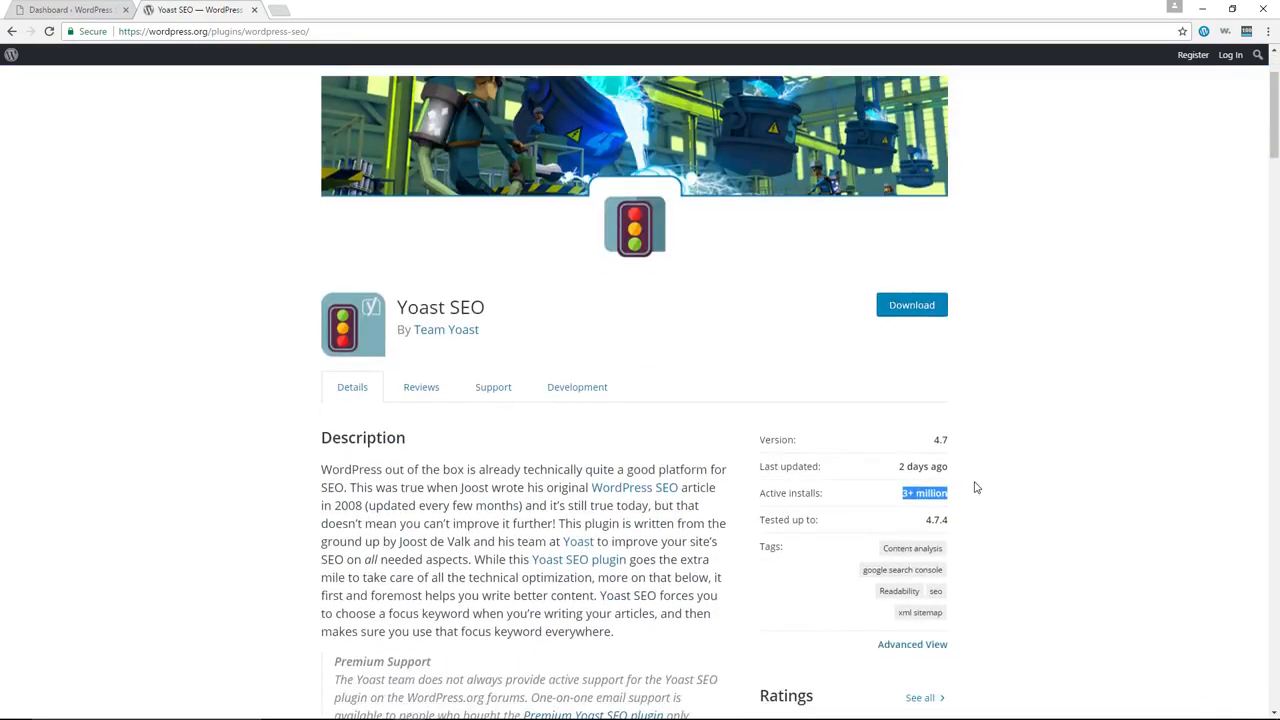
scroll(975, 485, "up", 2)
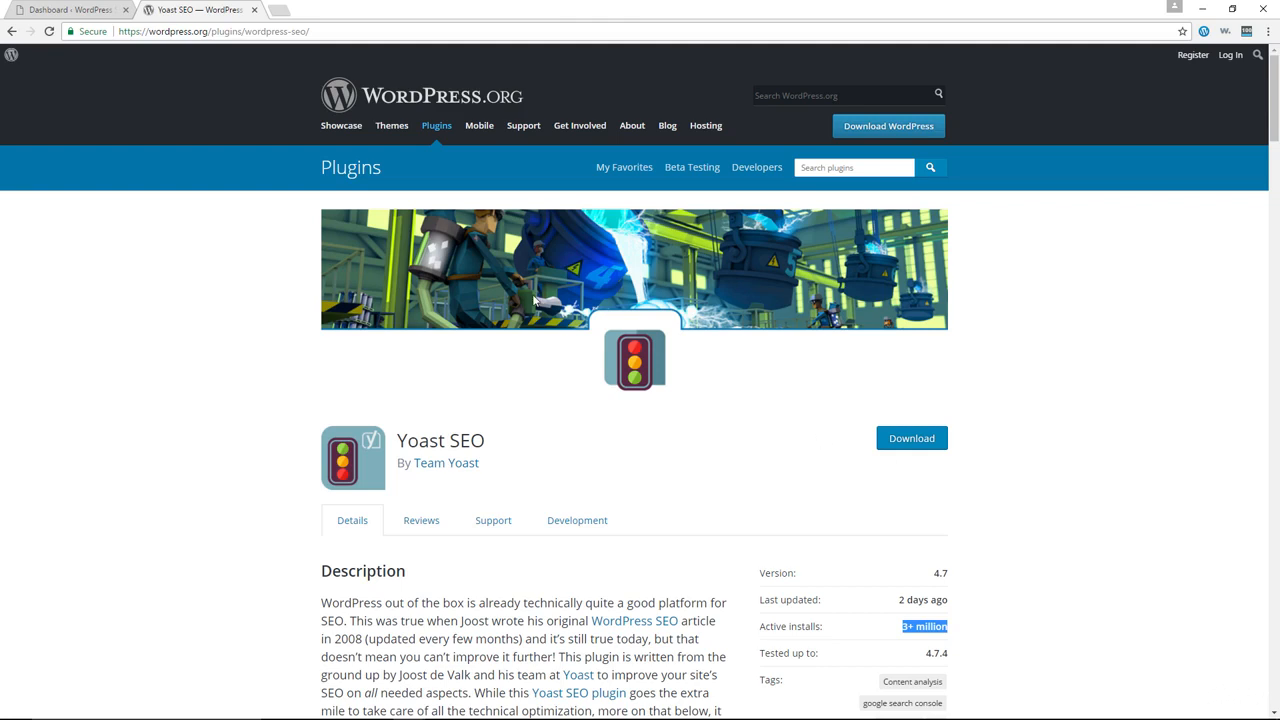
Switch to the WordPress admin Dashboard and open the Yoast SEO dashboard from the SEO menu.
left_click(80, 10)
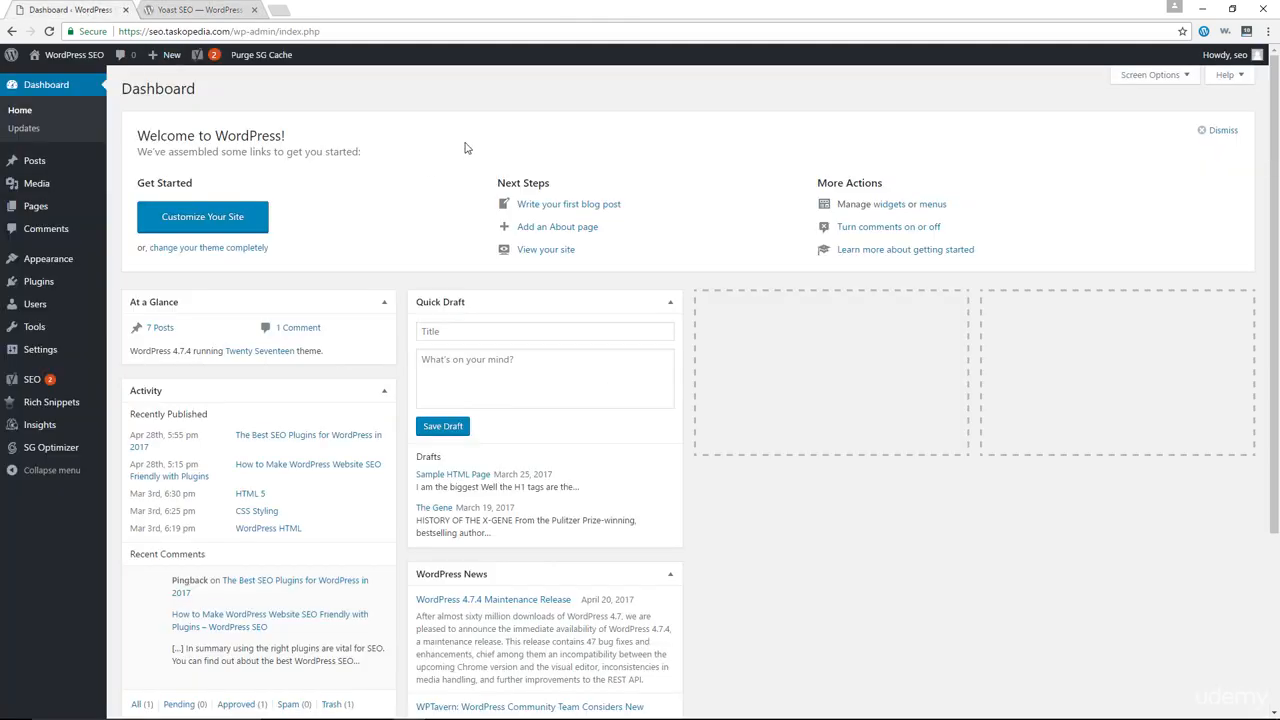
left_click(222, 12)
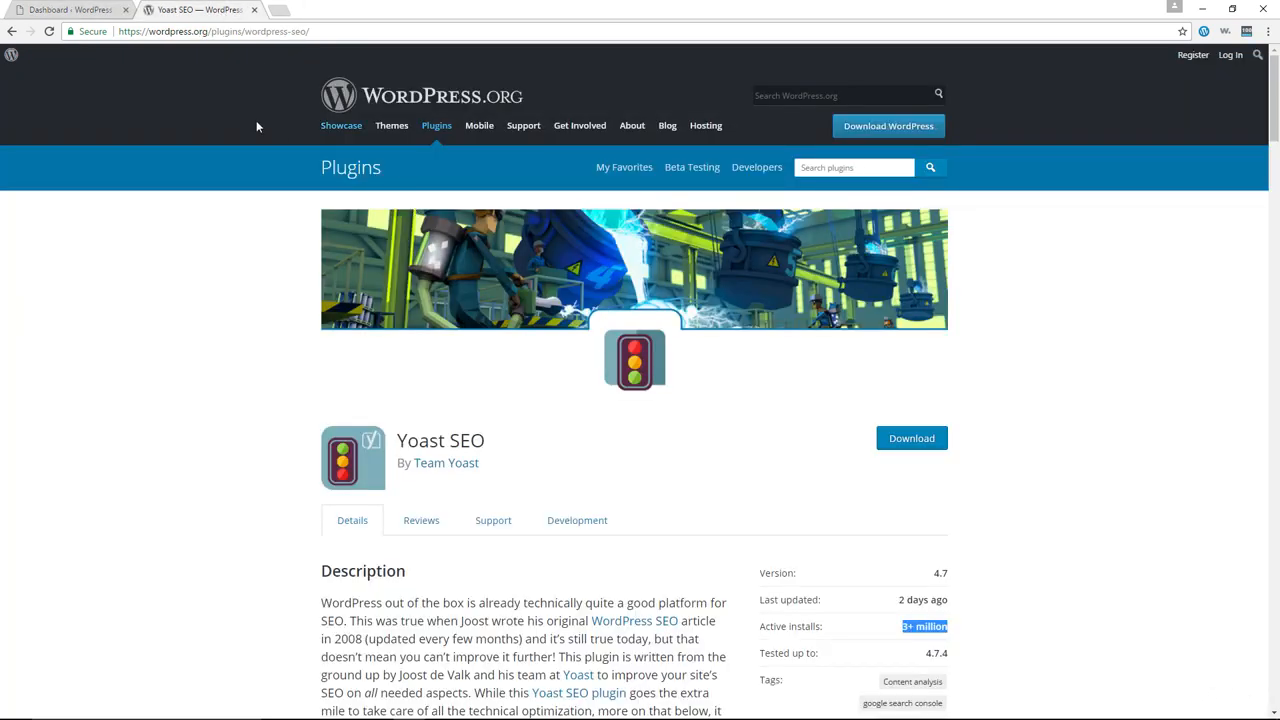
left_click(85, 10)
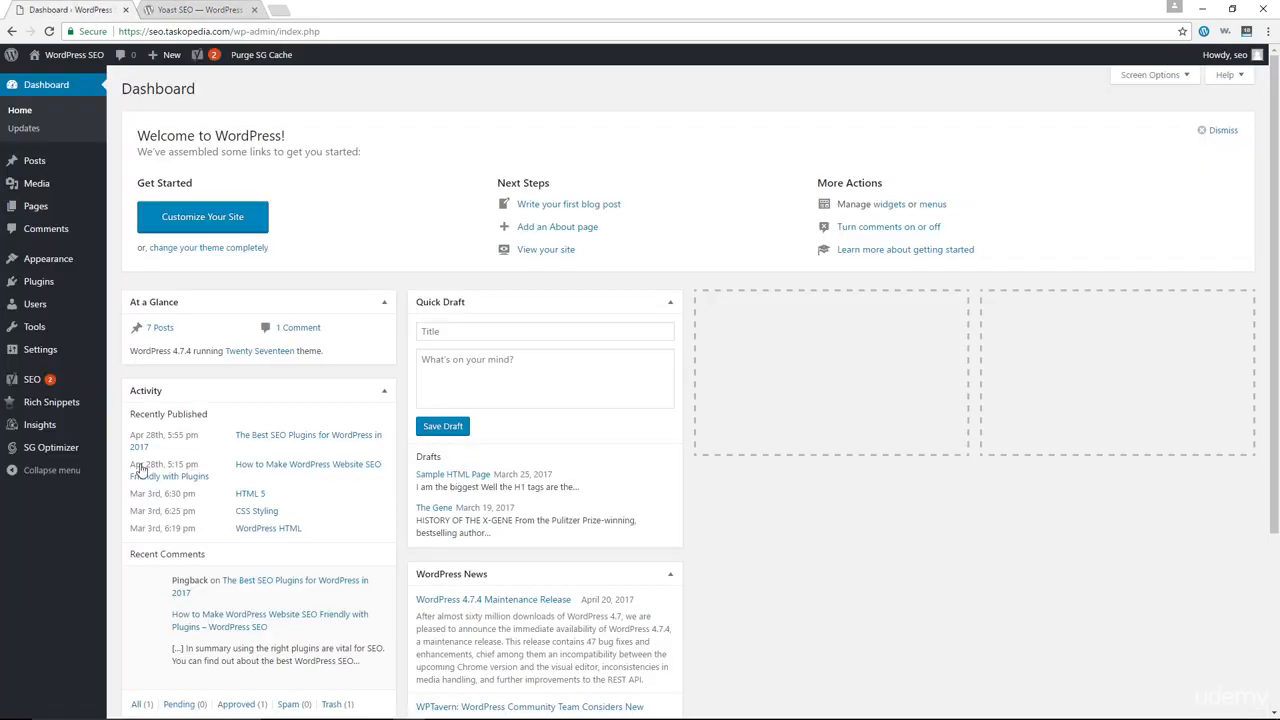
mouse_move(50, 382)
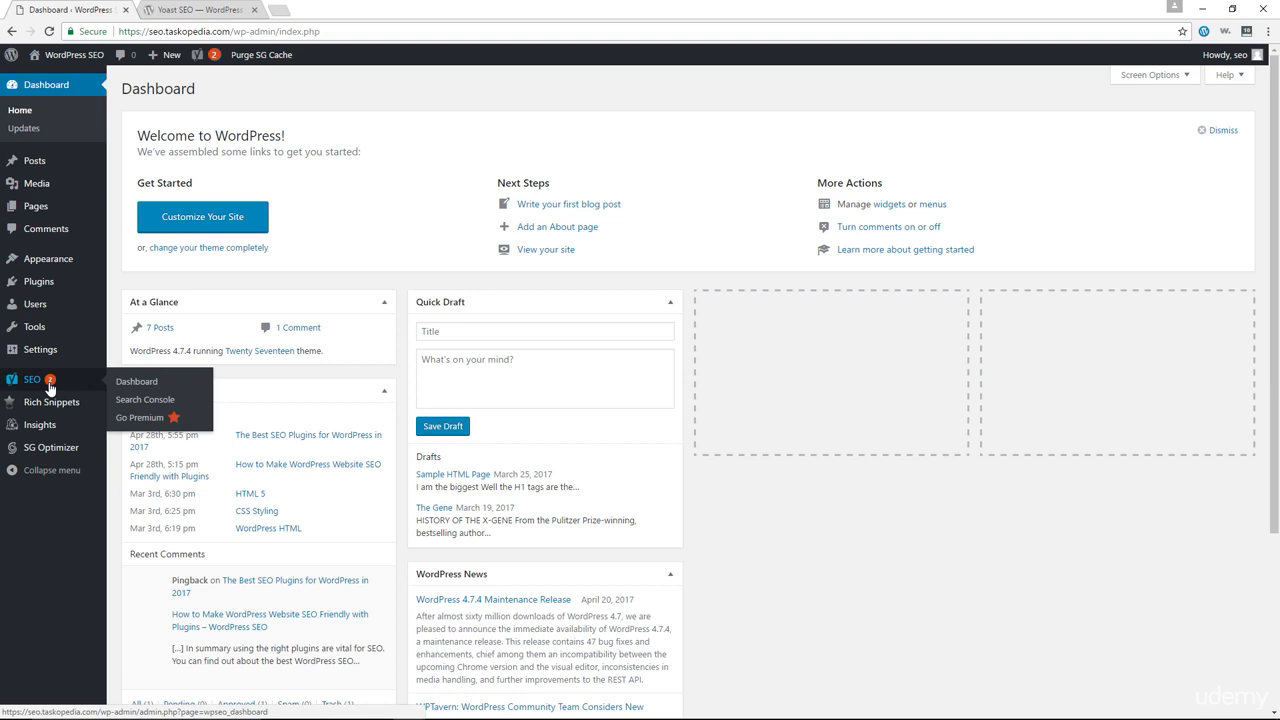
left_click(120, 385)
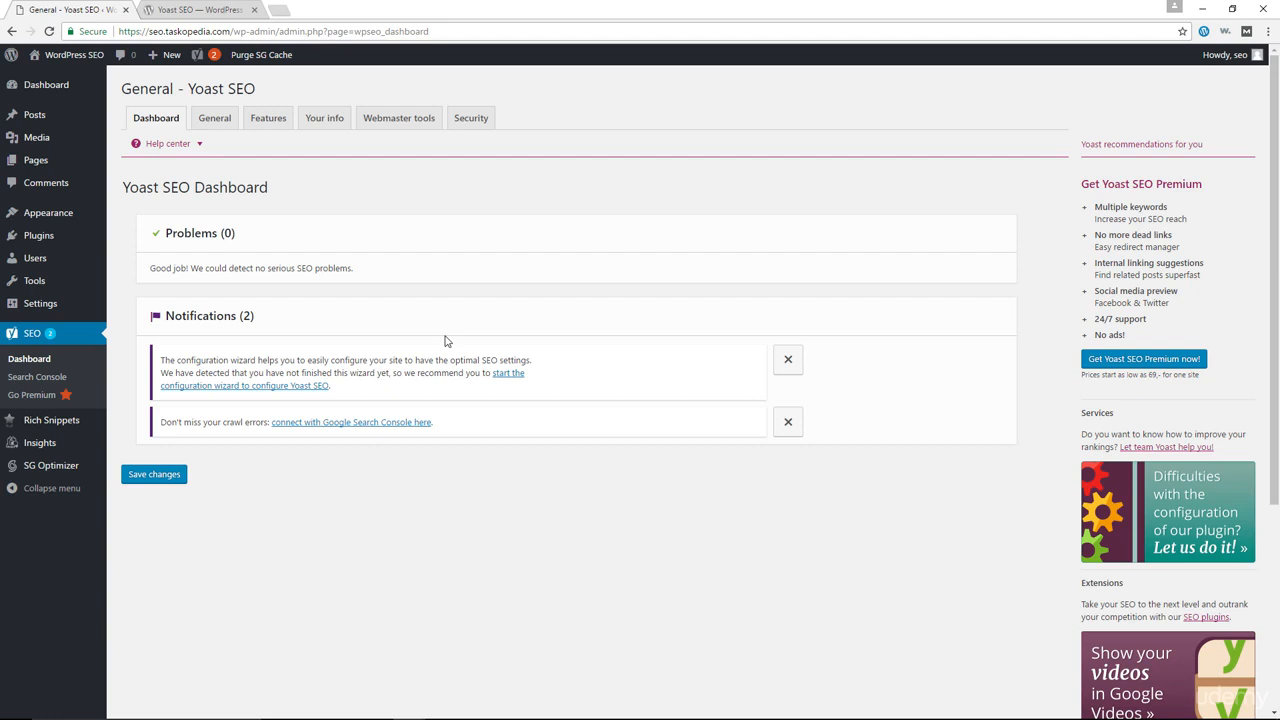
Launch the configuration wizard from the link in the Yoast SEO Notifications box.
left_click(263, 385)
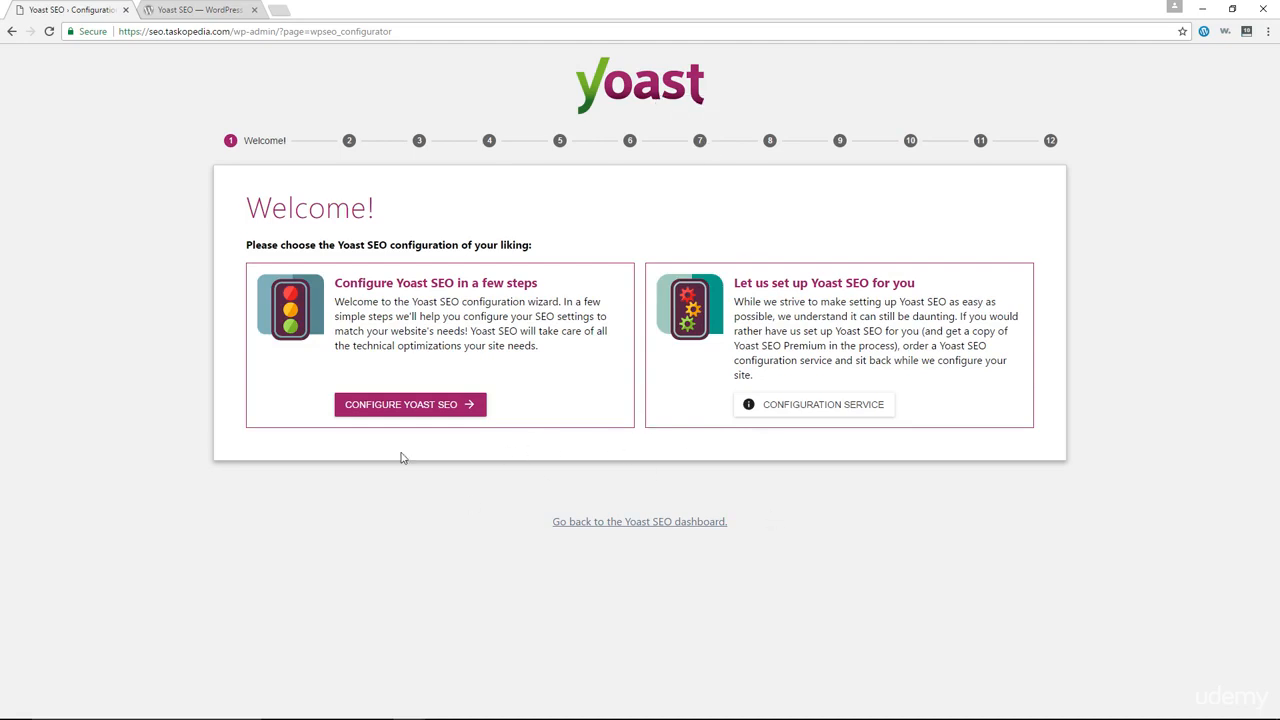
Choose Configure Yoast SEO and set the site environment to Production.
left_click(407, 420)
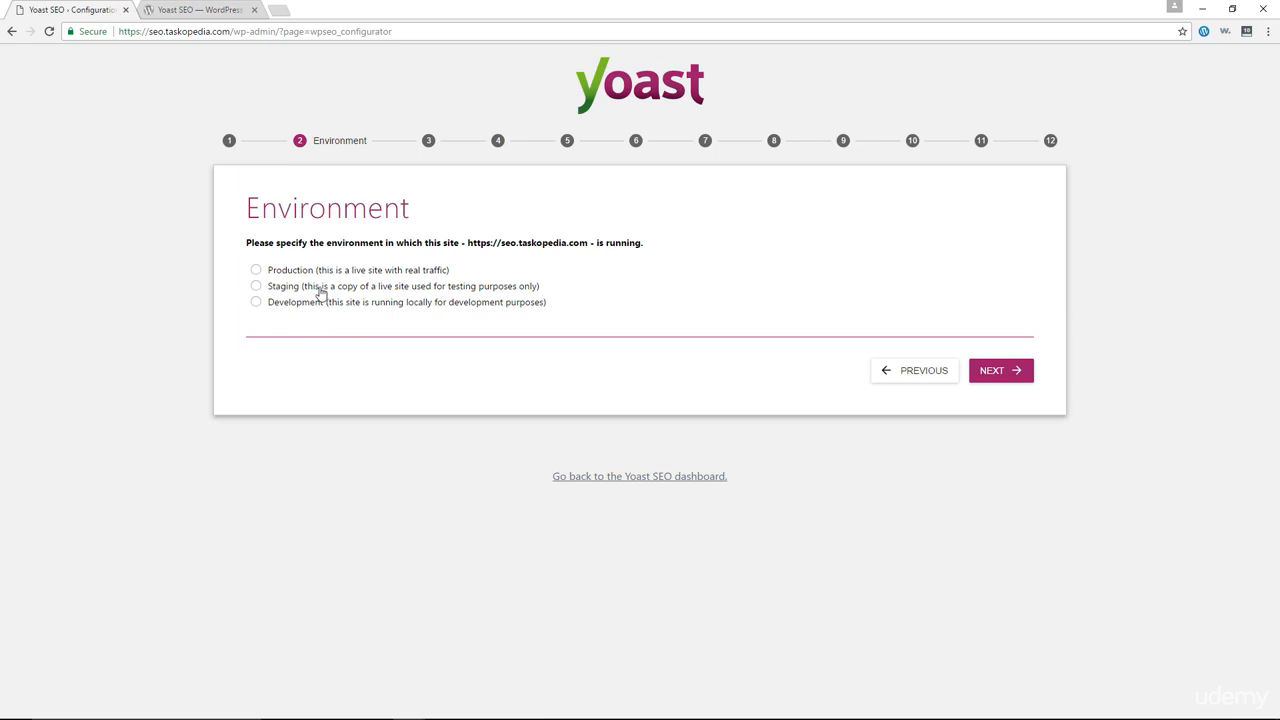
left_click(279, 273)
Set the site type to Blog, choose Person, and enter the person's name.
left_click(997, 372)
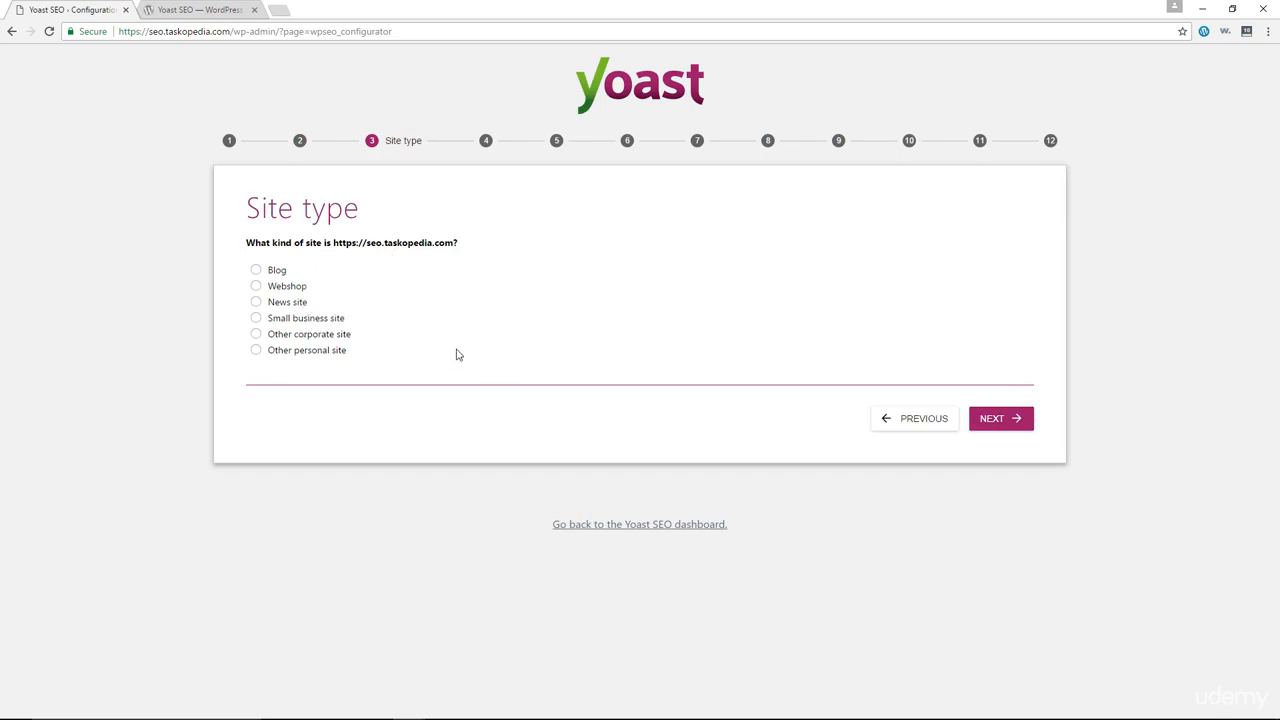
left_click(275, 272)
left_click(1006, 426)
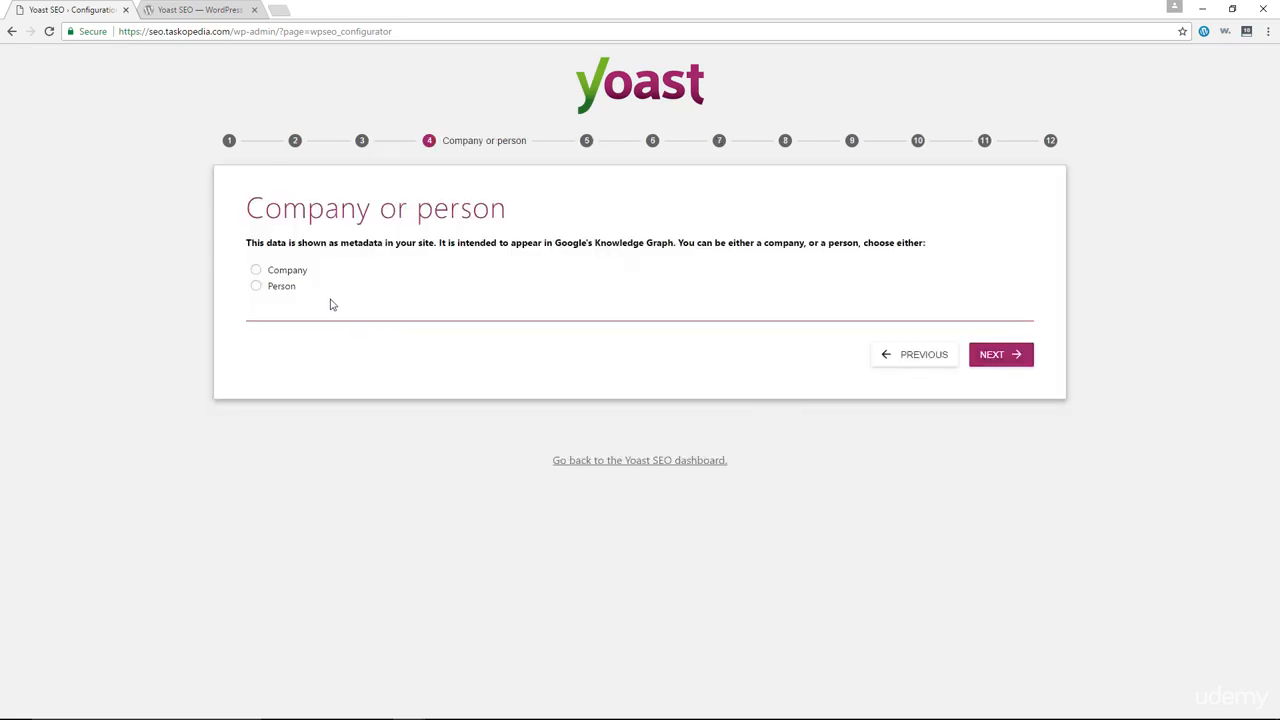
left_click(274, 290)
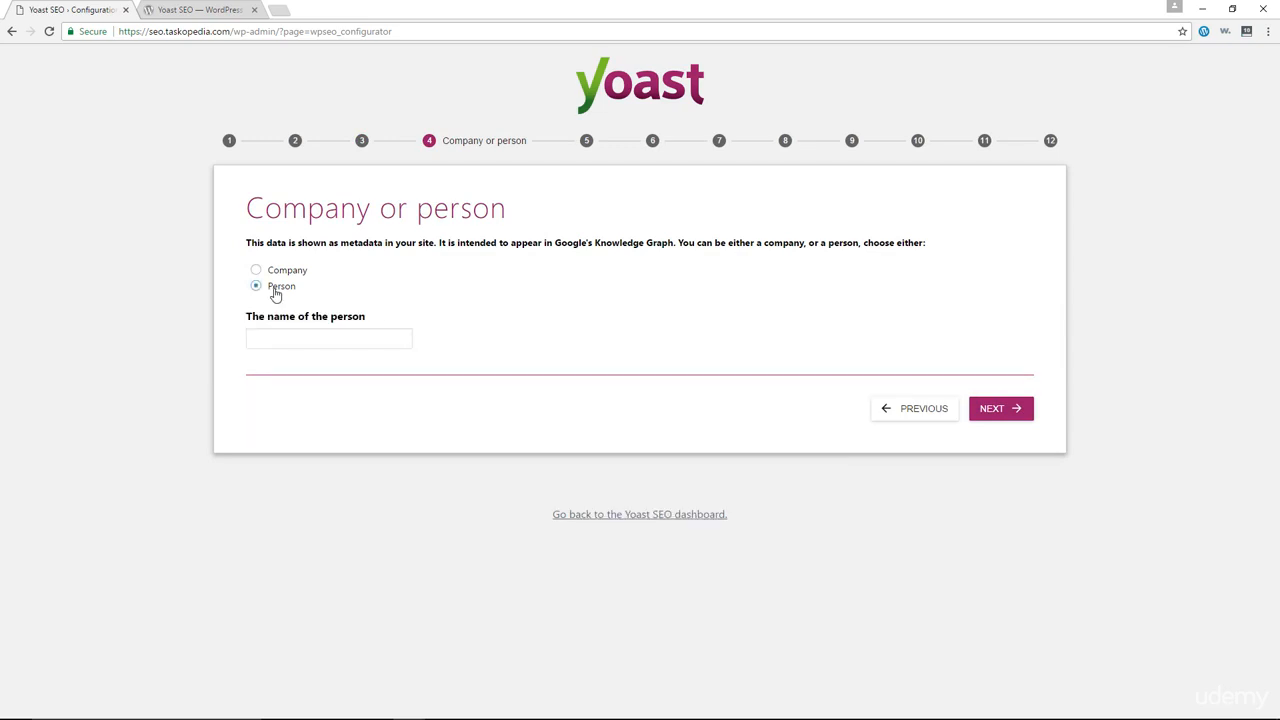
left_click(341, 331)
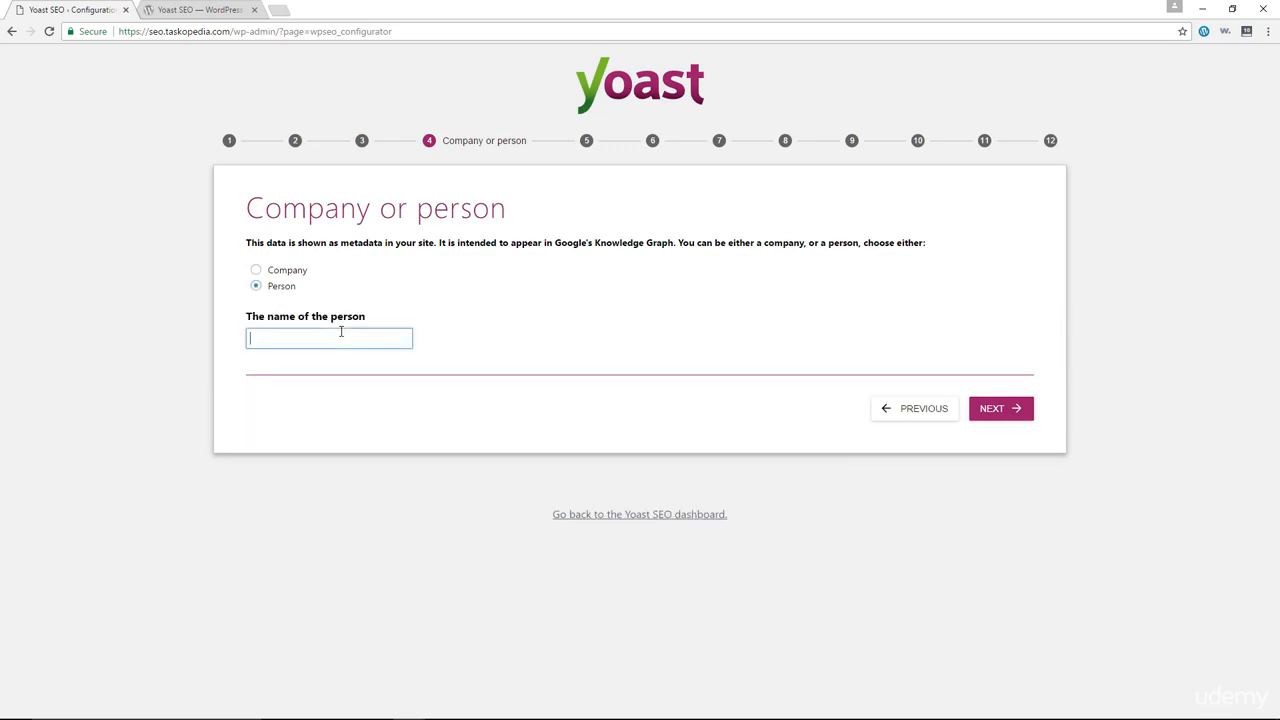
type("Alex")
left_click(1000, 409)
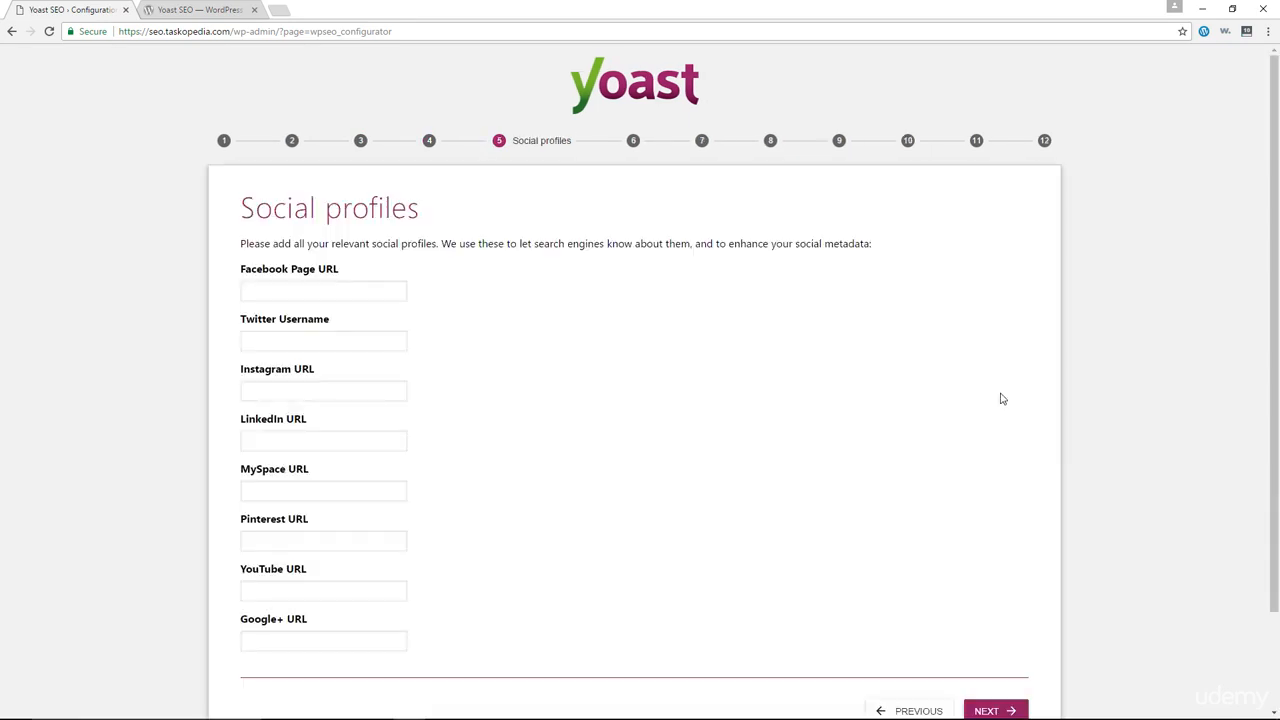
Leave every Social profiles field empty and continue to Post type visibility.
scroll(558, 301, "down", 1)
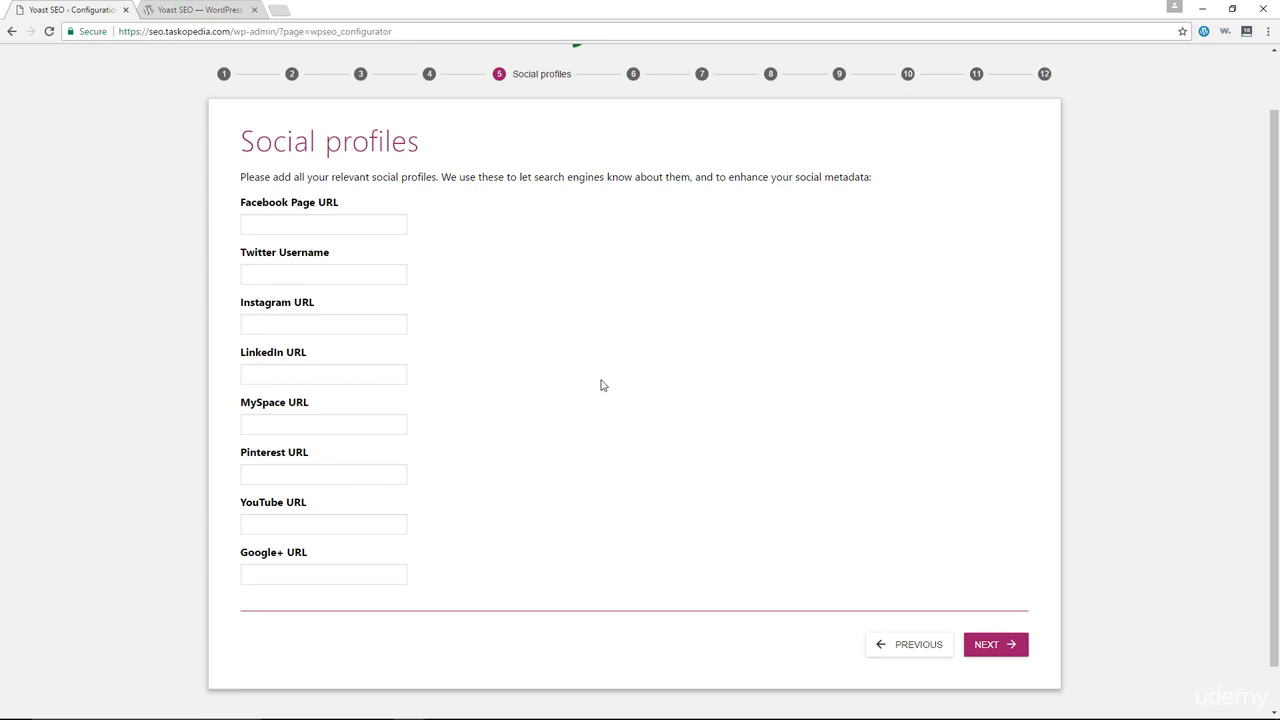
left_click(996, 646)
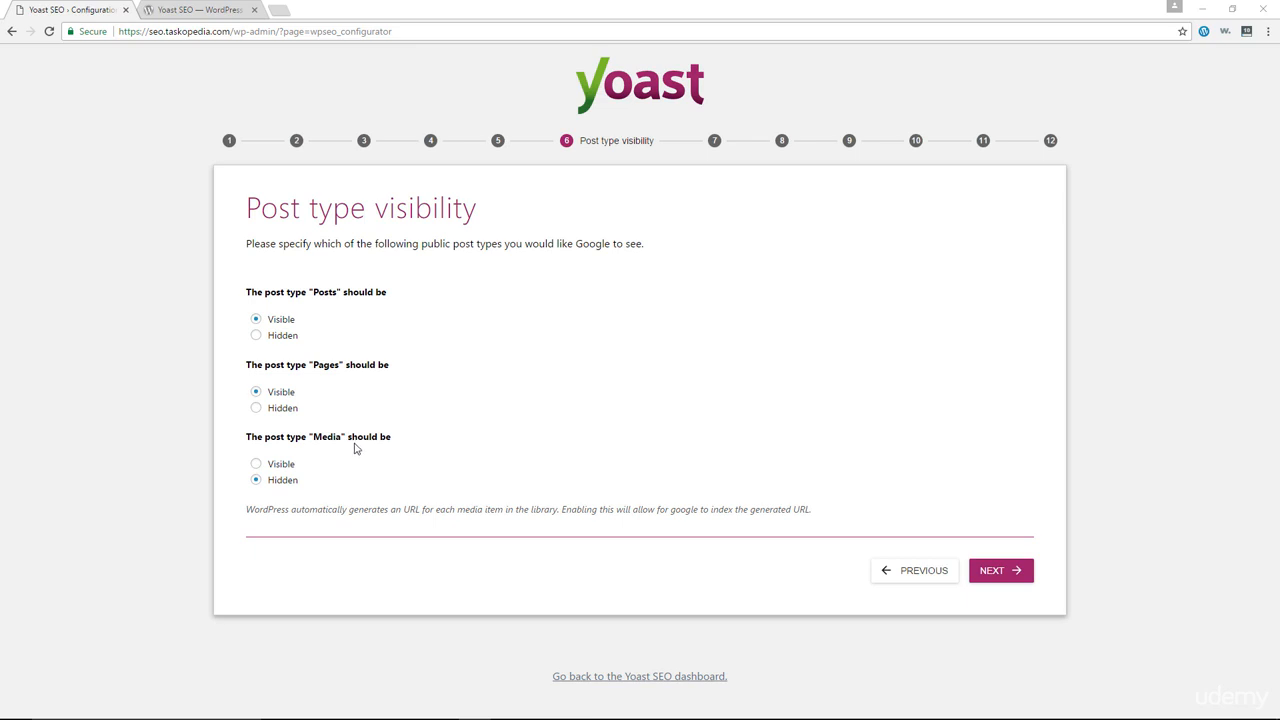
Keep Posts and Pages visible with Media hidden, and answer No to multiple authors.
left_click(1000, 572)
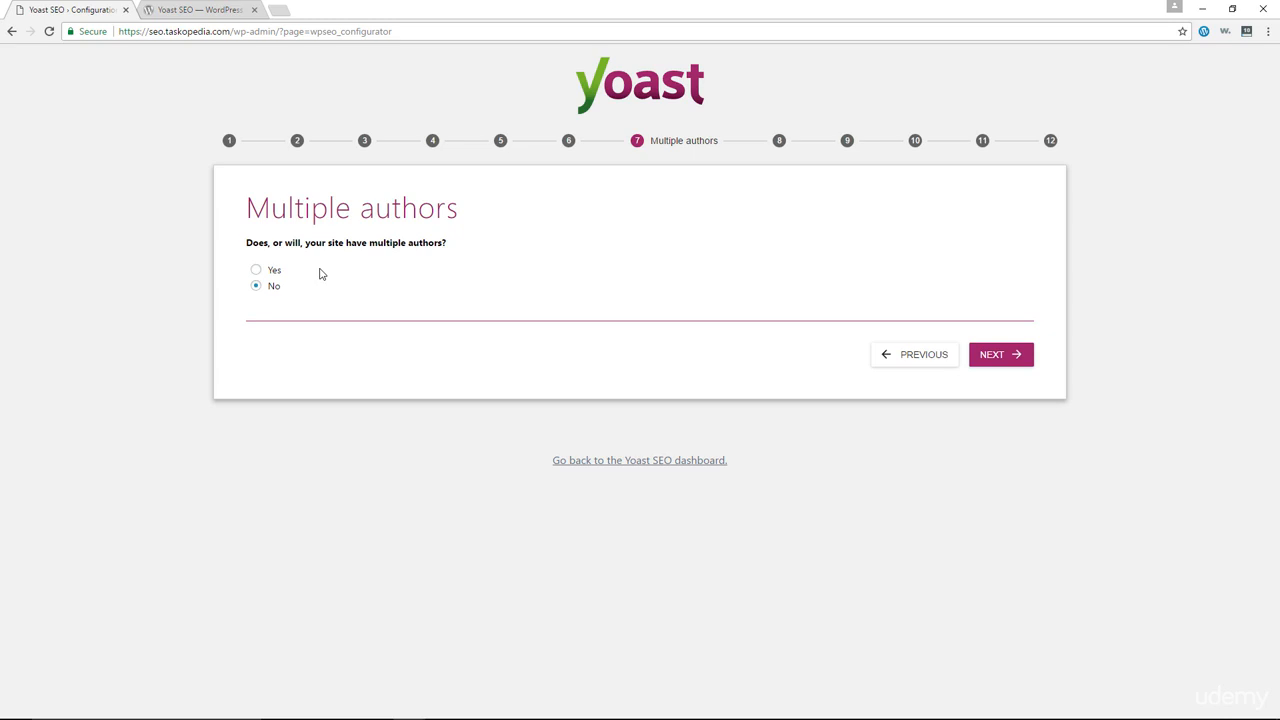
left_click(997, 366)
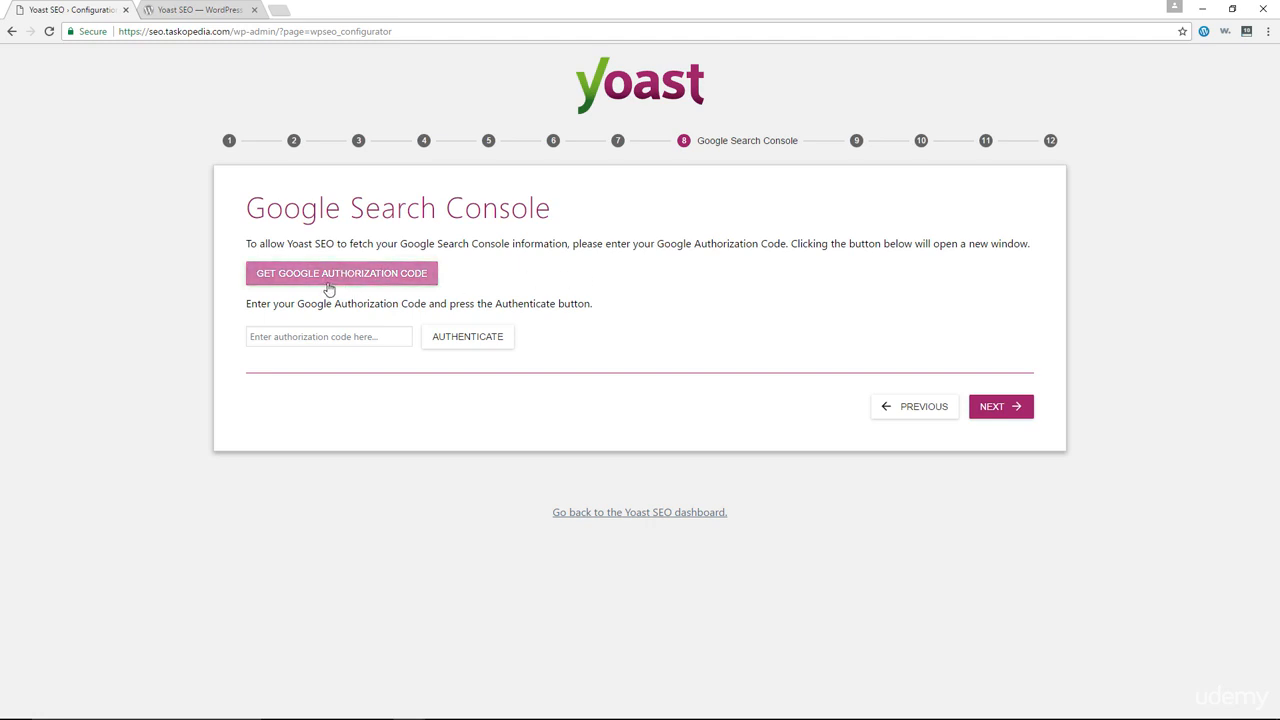
Authorize the Google account for Search Console access and copy the authorization code.
left_click(402, 277)
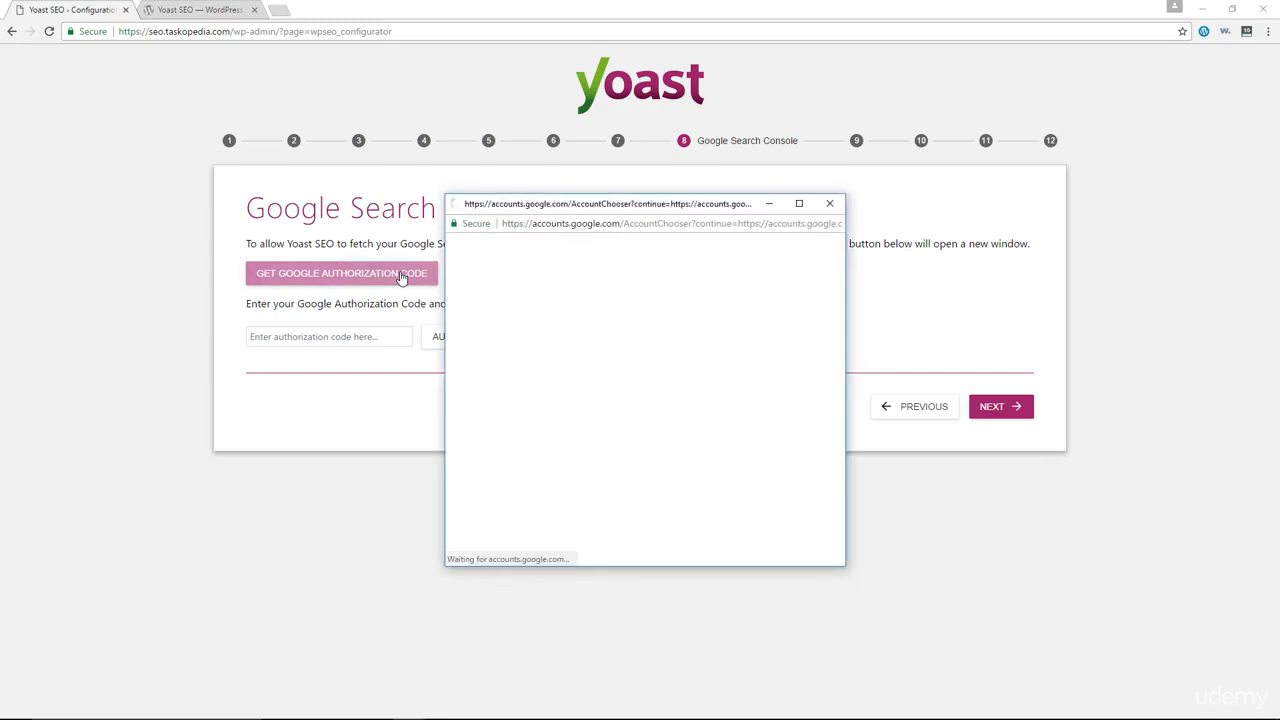
left_click(643, 351)
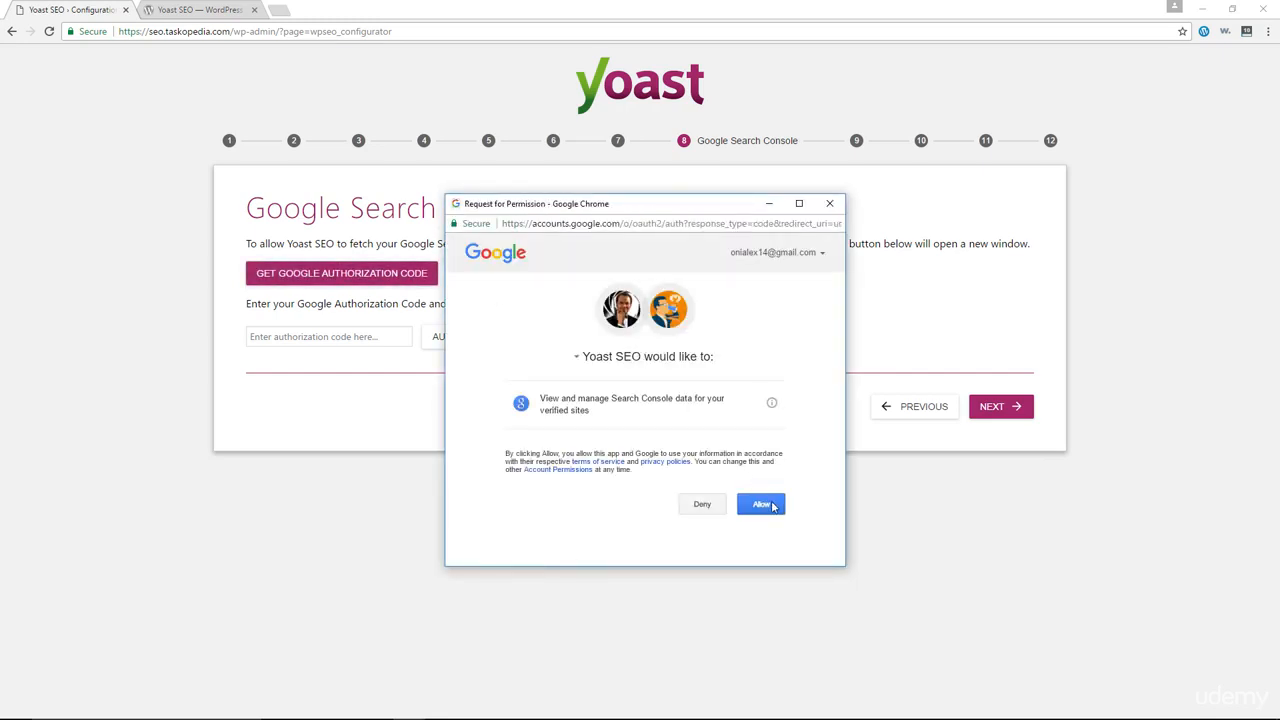
left_click(772, 507)
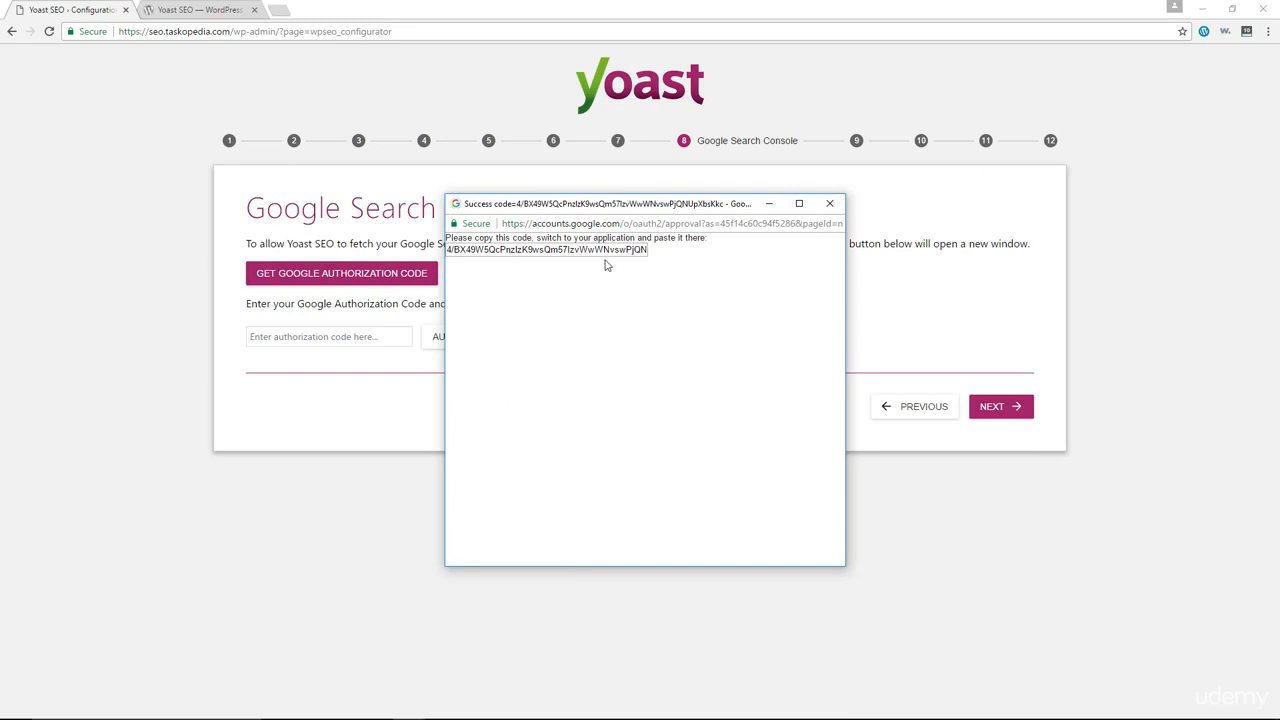
triple_click(531, 251)
right_click(550, 252)
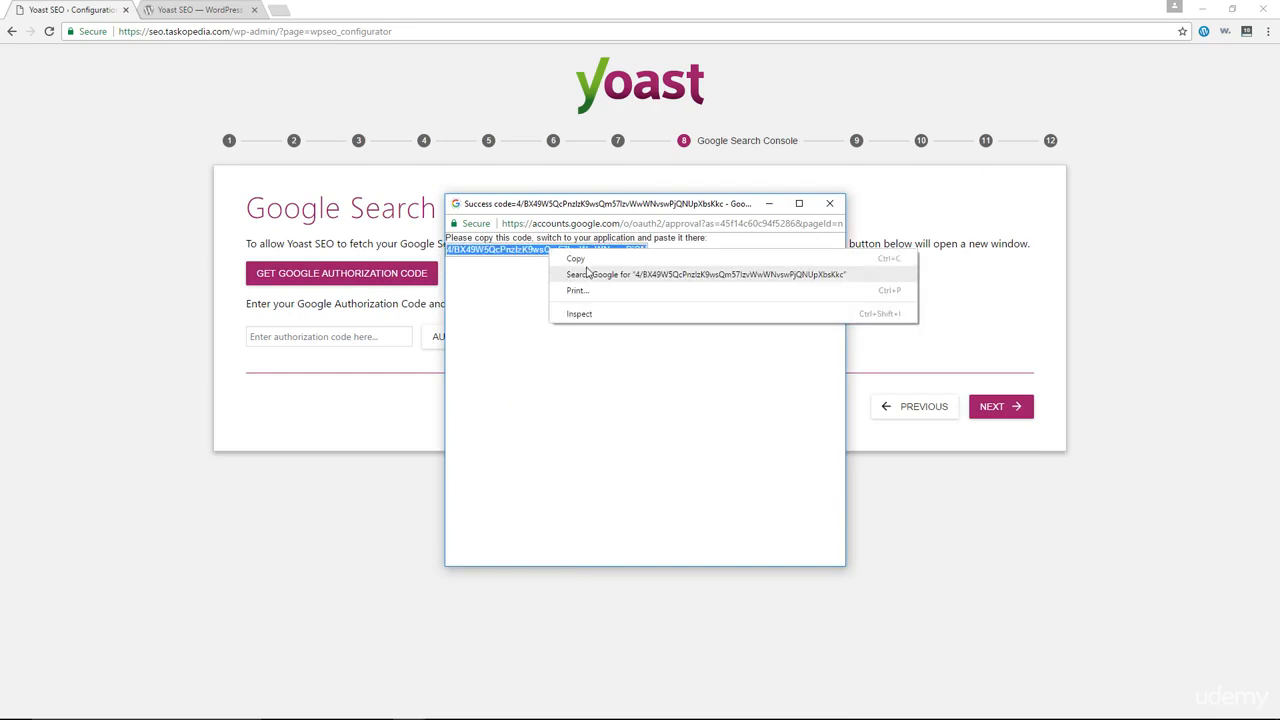
left_click(586, 268)
Paste the authorization code into the wizard and authenticate with Google Search Console.
left_click(276, 337)
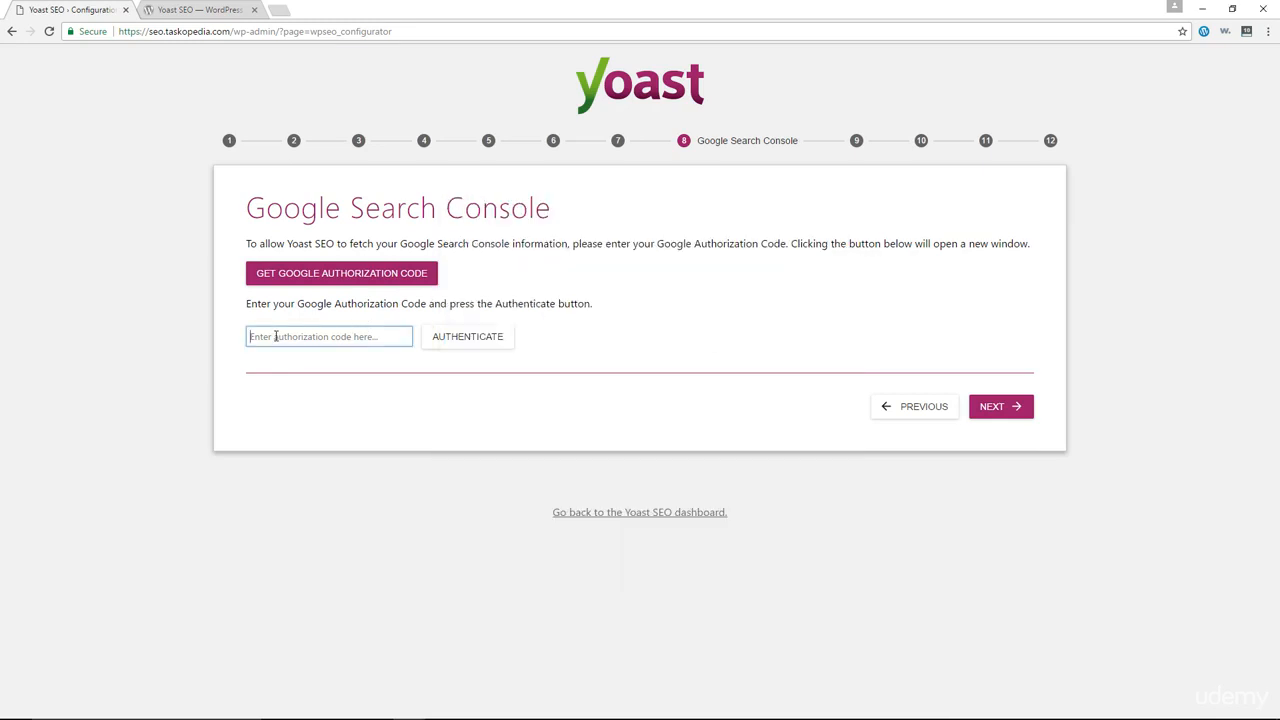
right_click(276, 337)
left_click(321, 421)
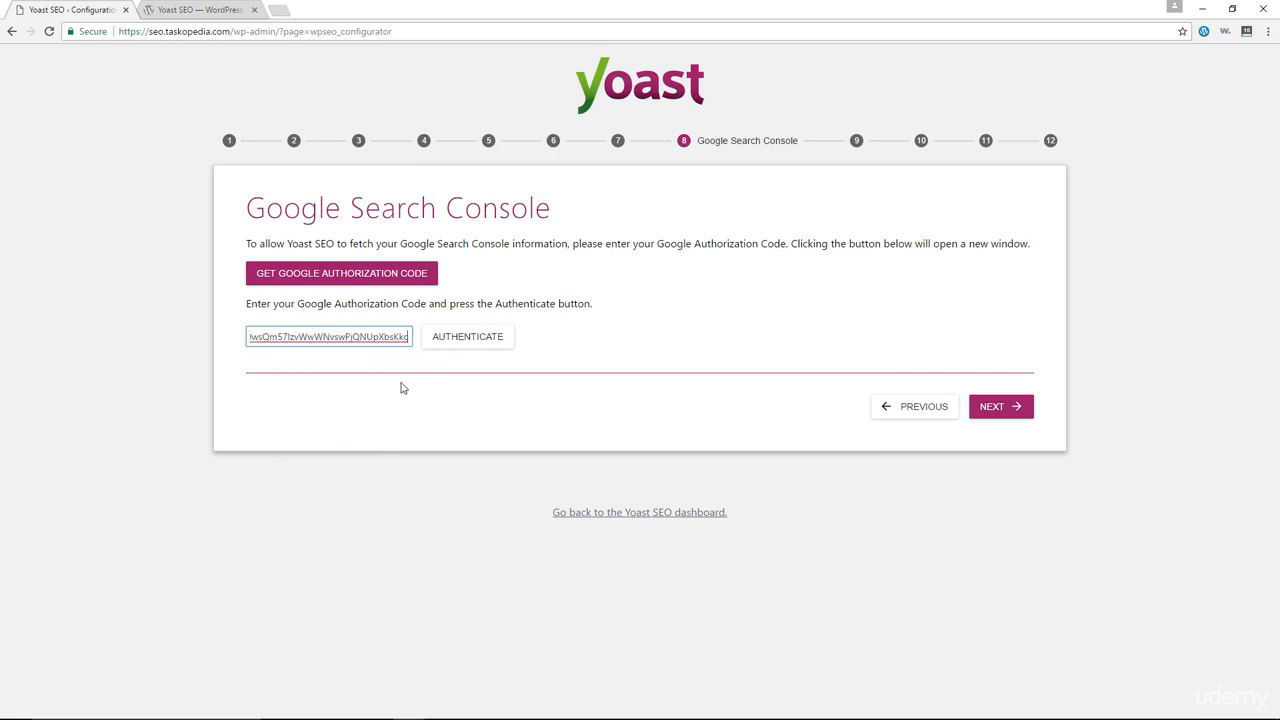
left_click(469, 341)
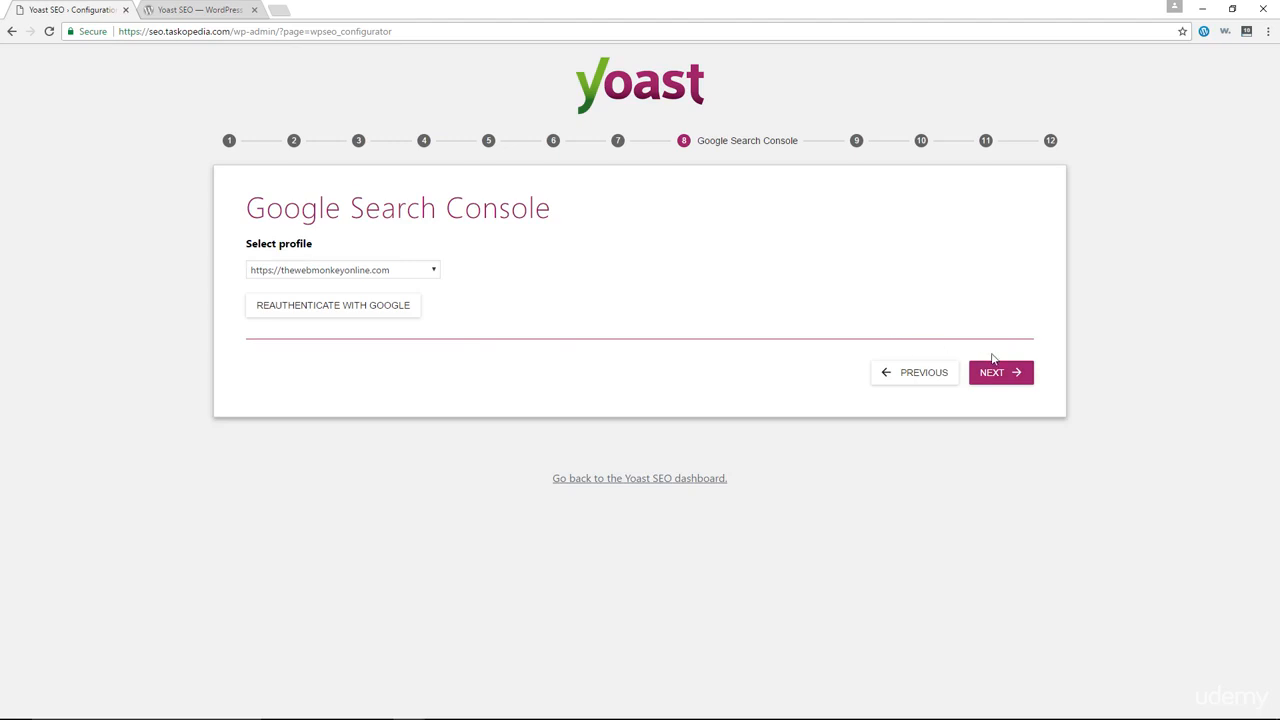
left_click(994, 375)
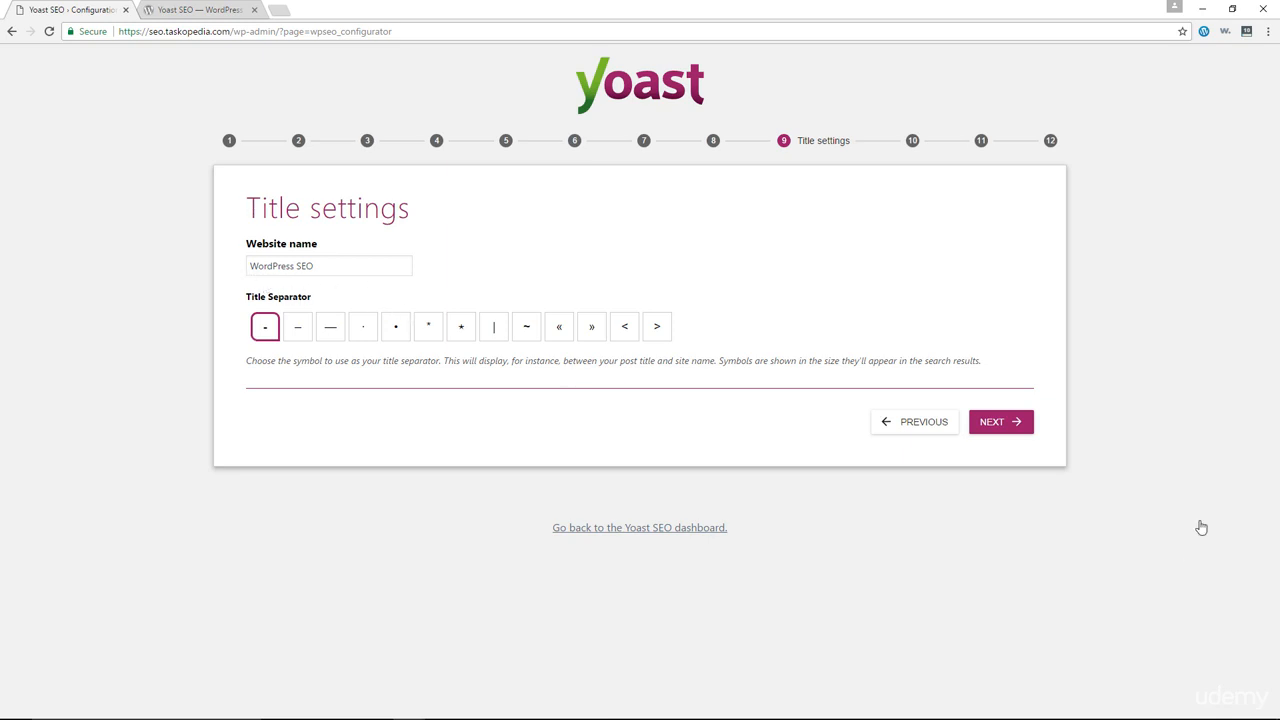
Keep website name 'WordPress SEO' with the dash title separator and continue.
left_click(999, 424)
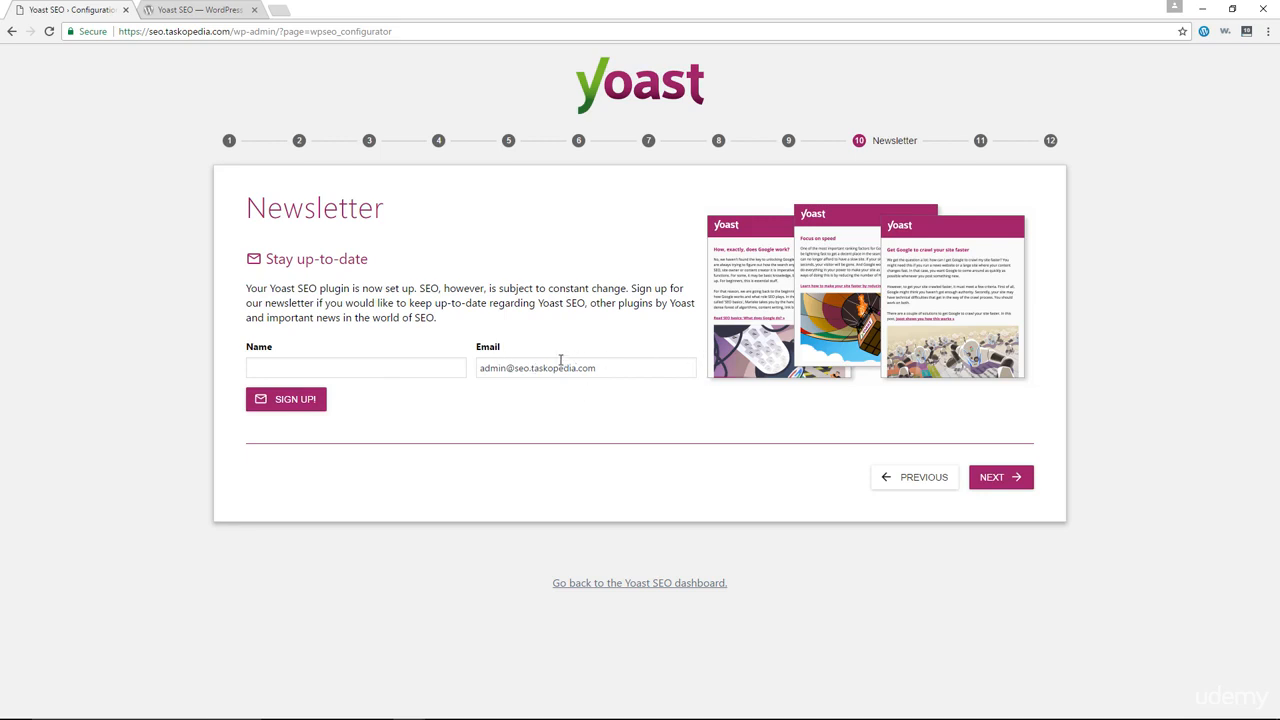
Skip the Newsletter and You might like steps, then close the Success screen.
left_click(1000, 480)
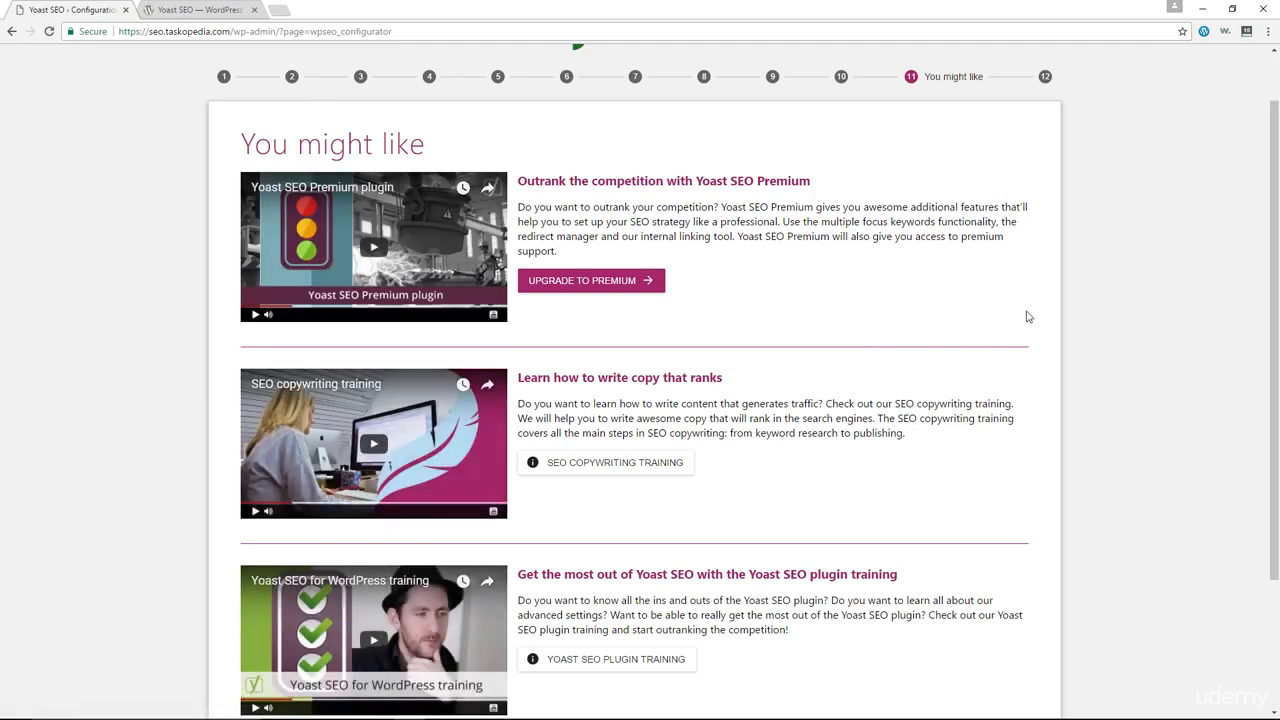
scroll(1020, 310, "down", 2)
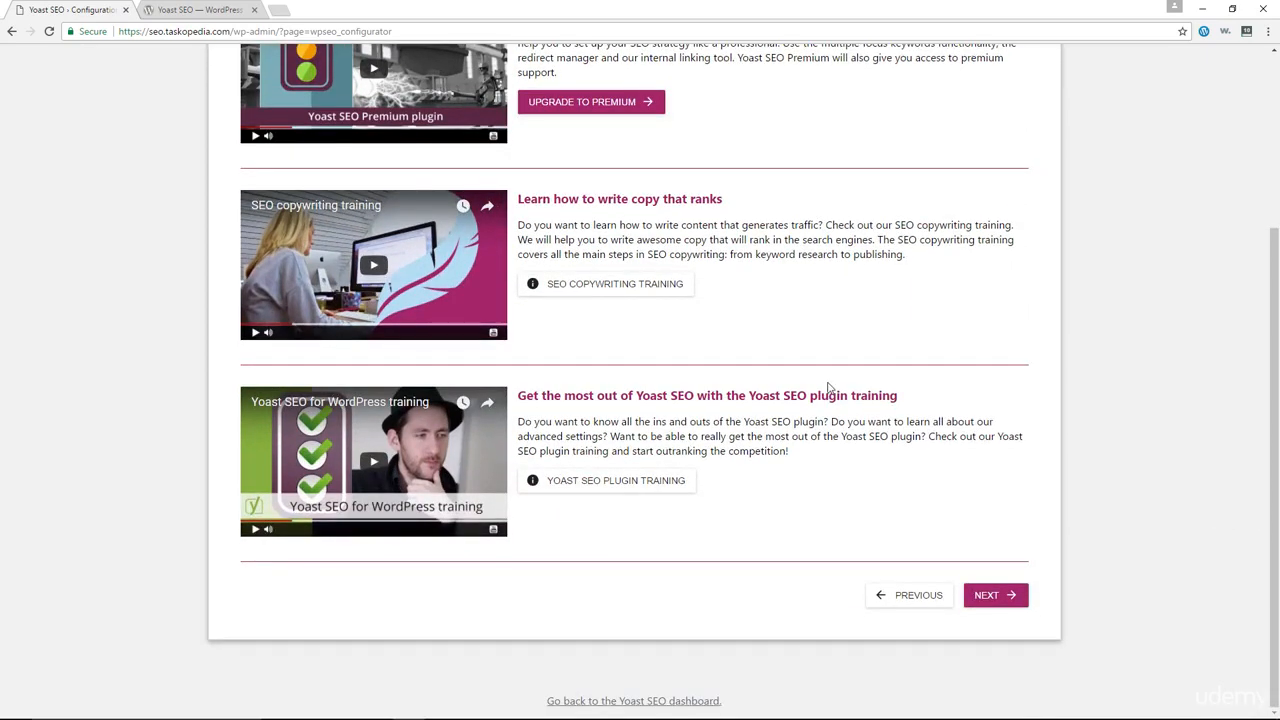
scroll(828, 388, "up", 2)
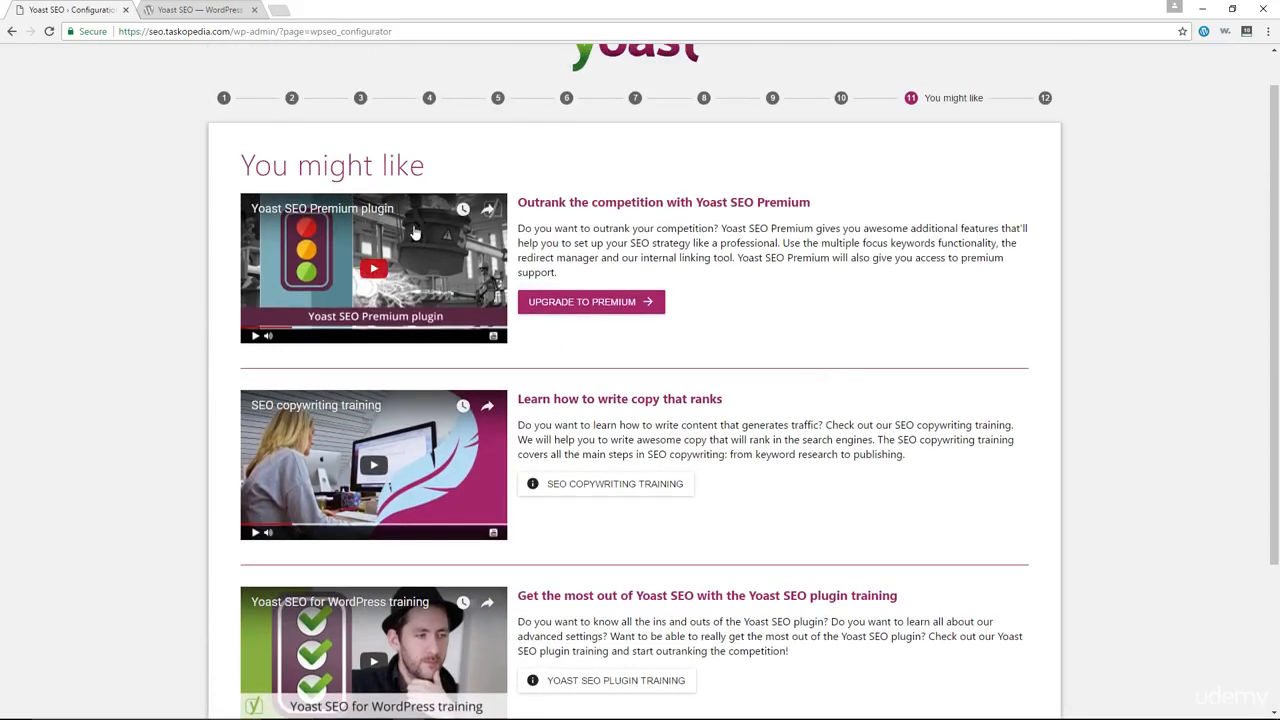
scroll(846, 344, "down", 2)
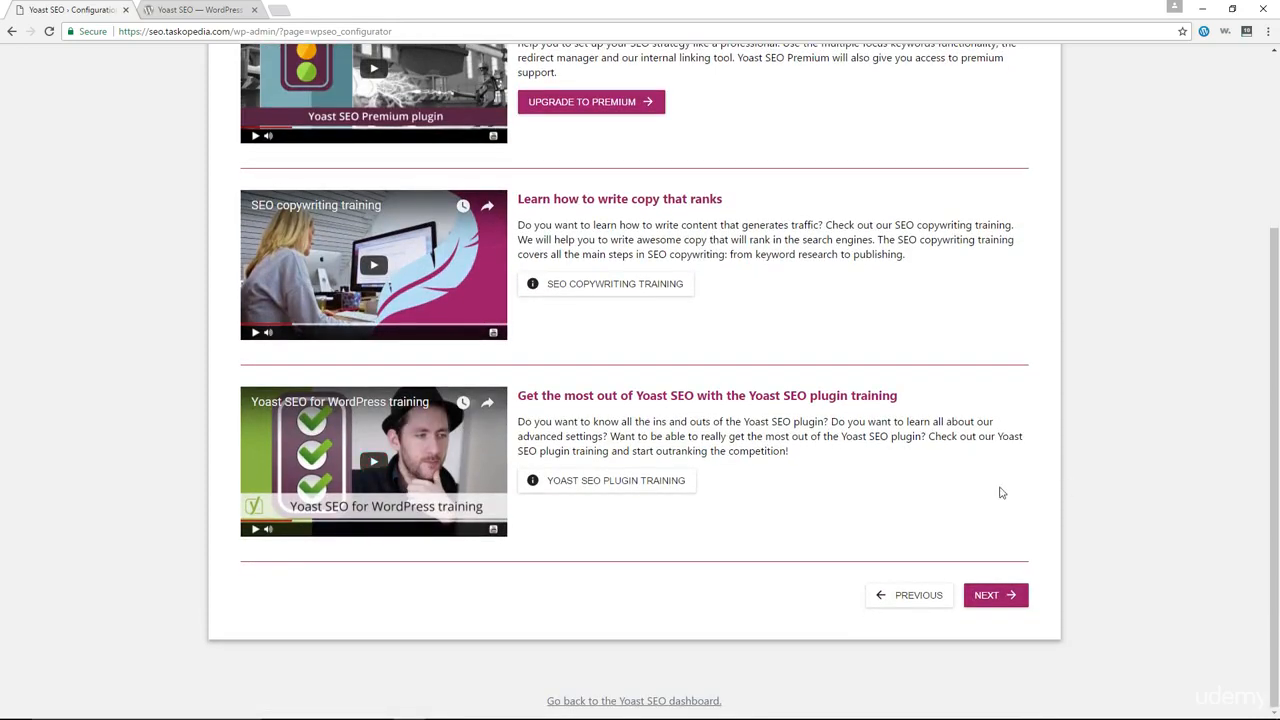
left_click(993, 596)
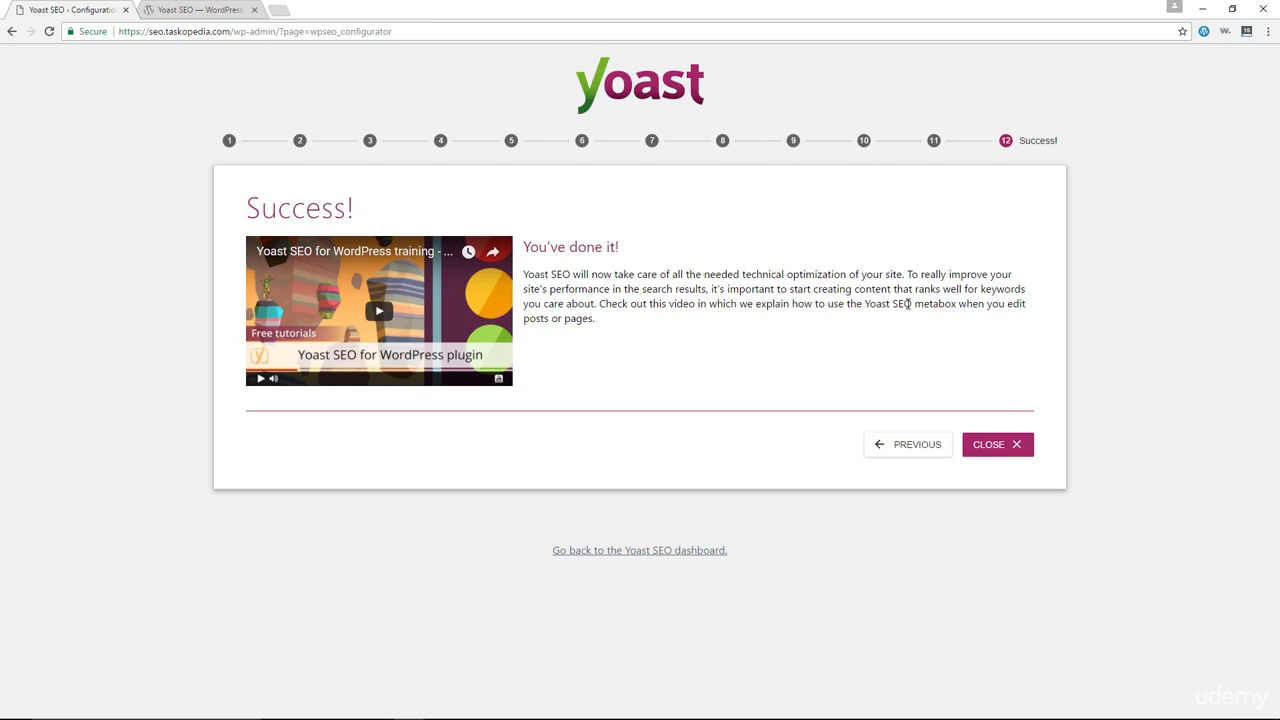
left_click(1007, 449)
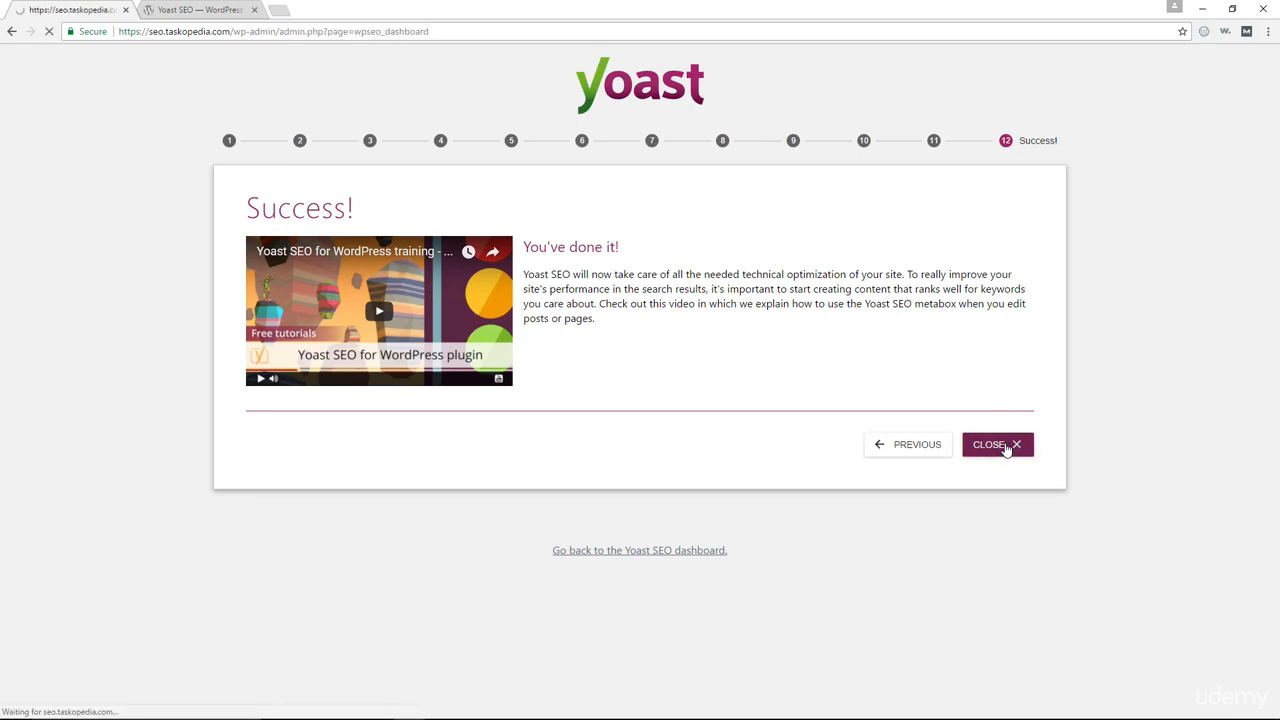